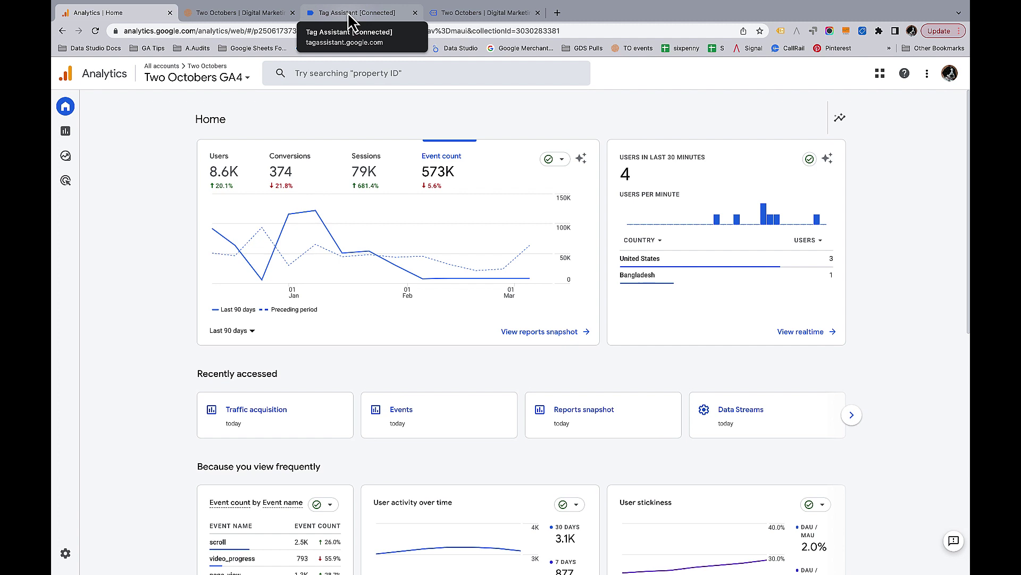
Step: Confirm new video_start and video_progress hits in Tag Assistant, then return to the Analytics home dashboard
left_click(348, 13)
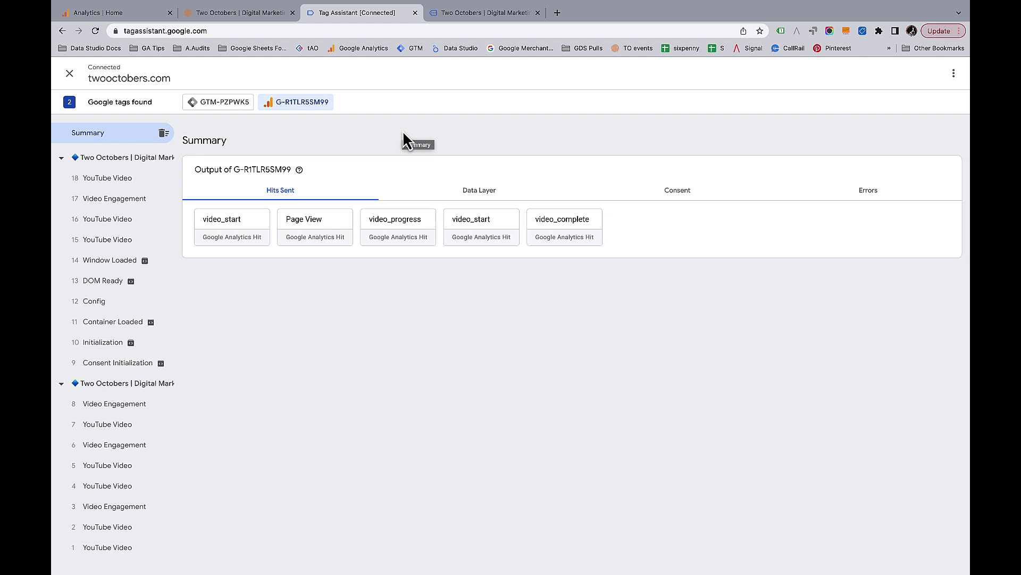
left_click(464, 14)
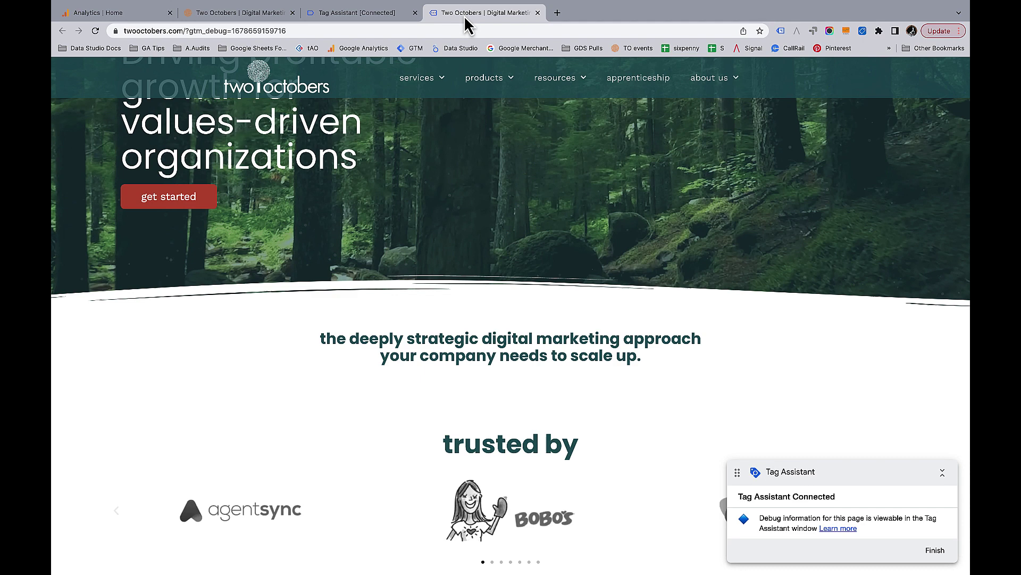
left_click(366, 15)
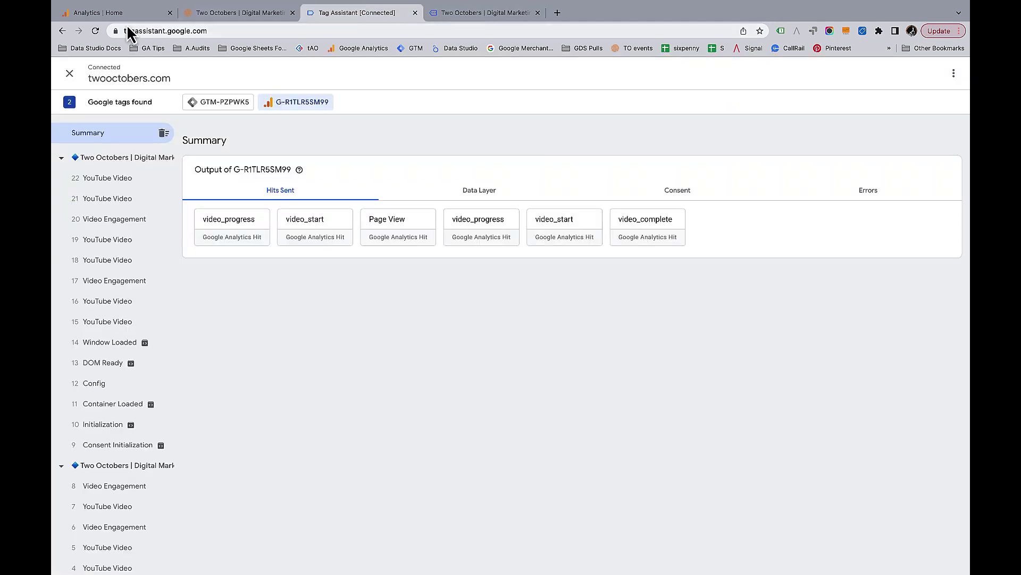
left_click(94, 14)
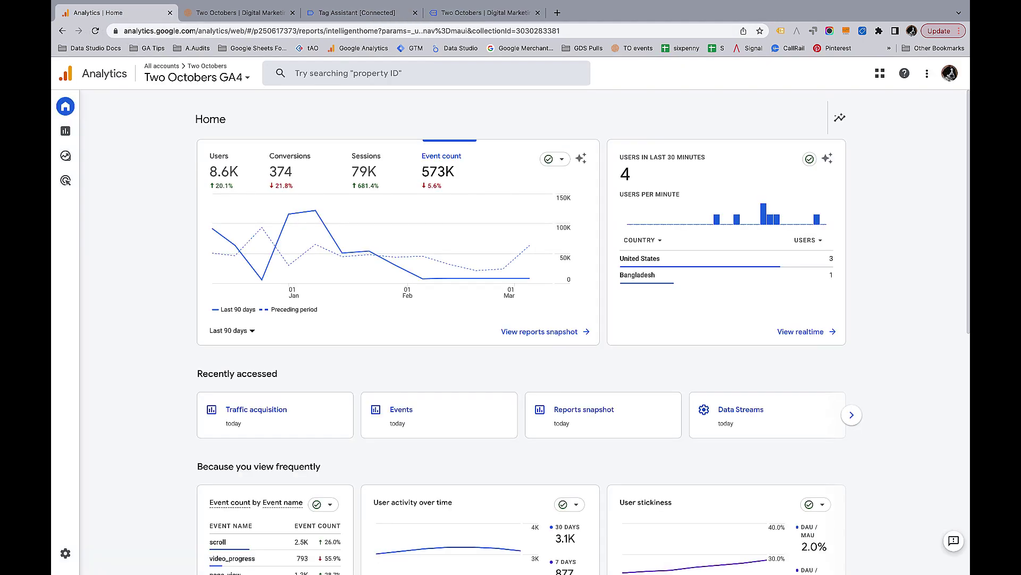
Step: Open DebugView from Admin and inspect the parameters of the page_view event
mouse_move(68, 551)
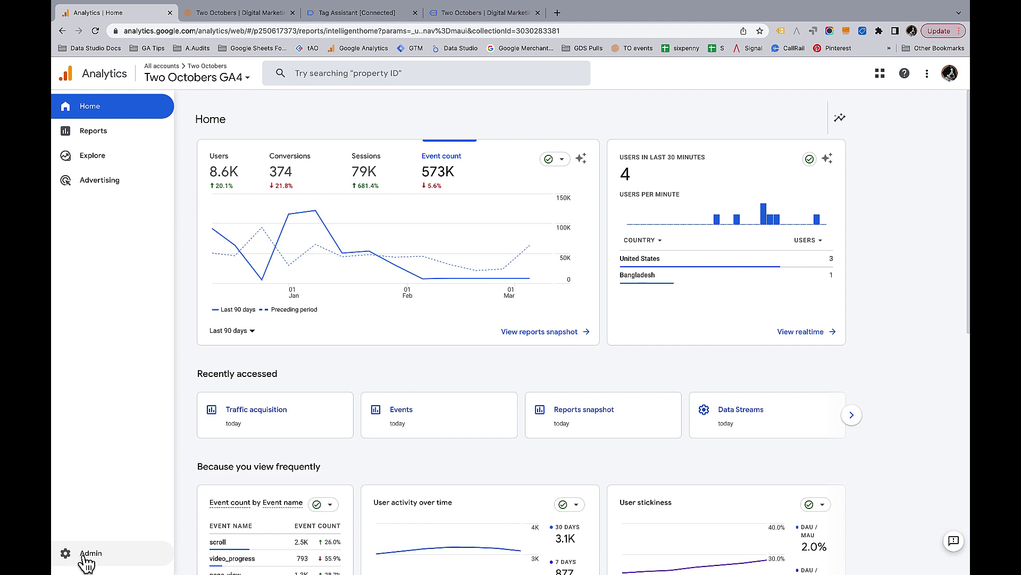
left_click(87, 556)
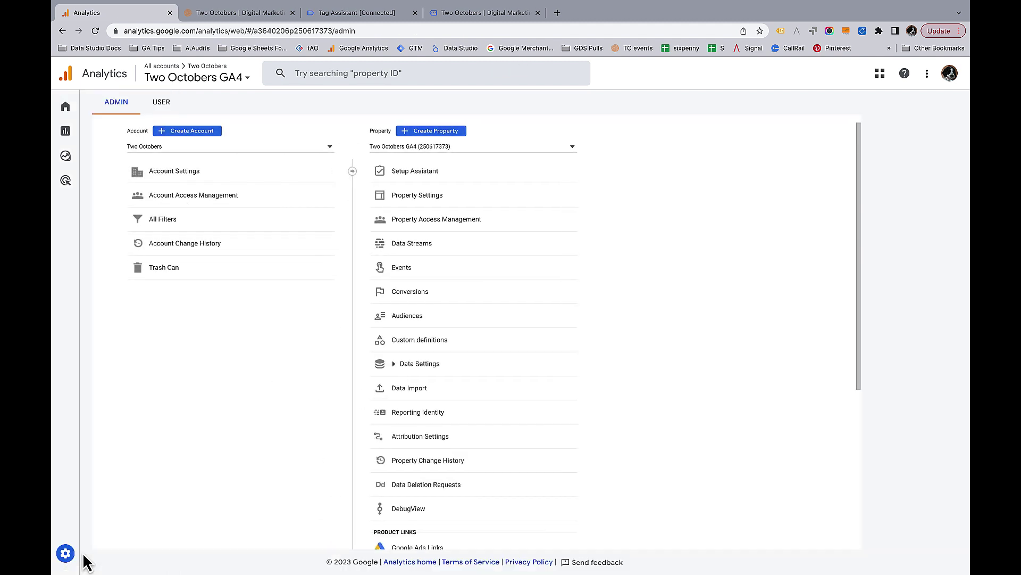
scroll(433, 452, "down", 5)
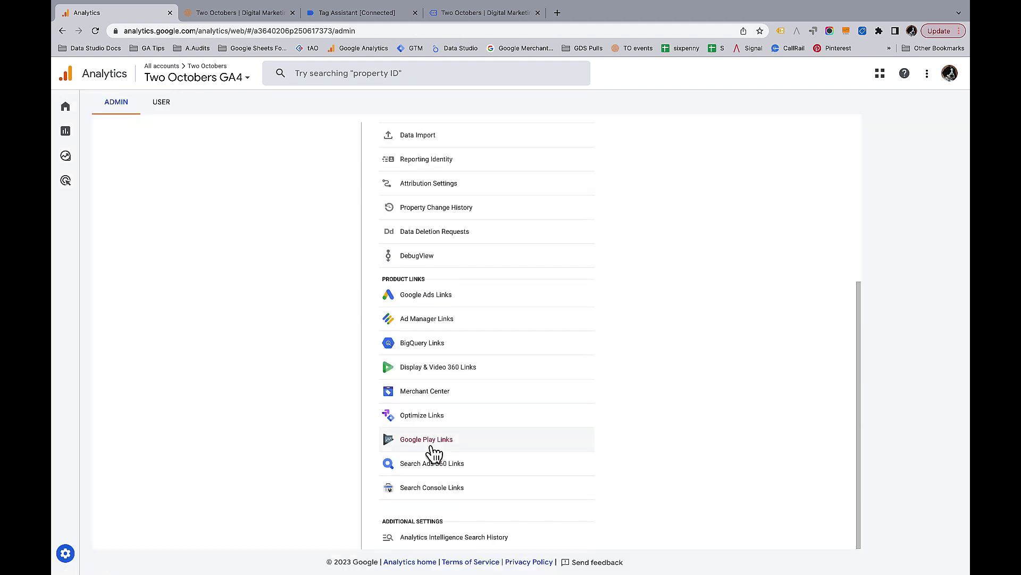
left_click(426, 258)
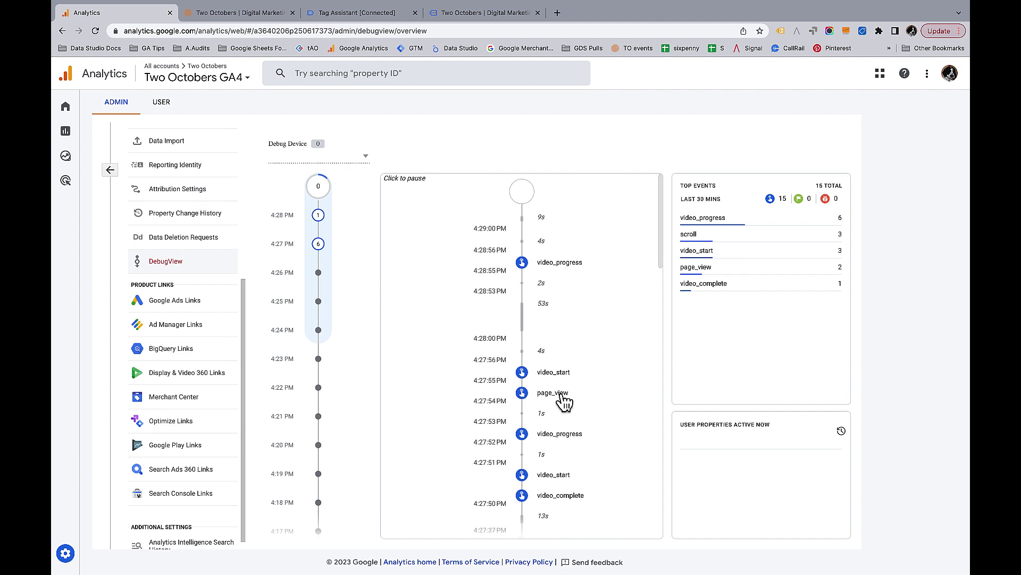
left_click(562, 396)
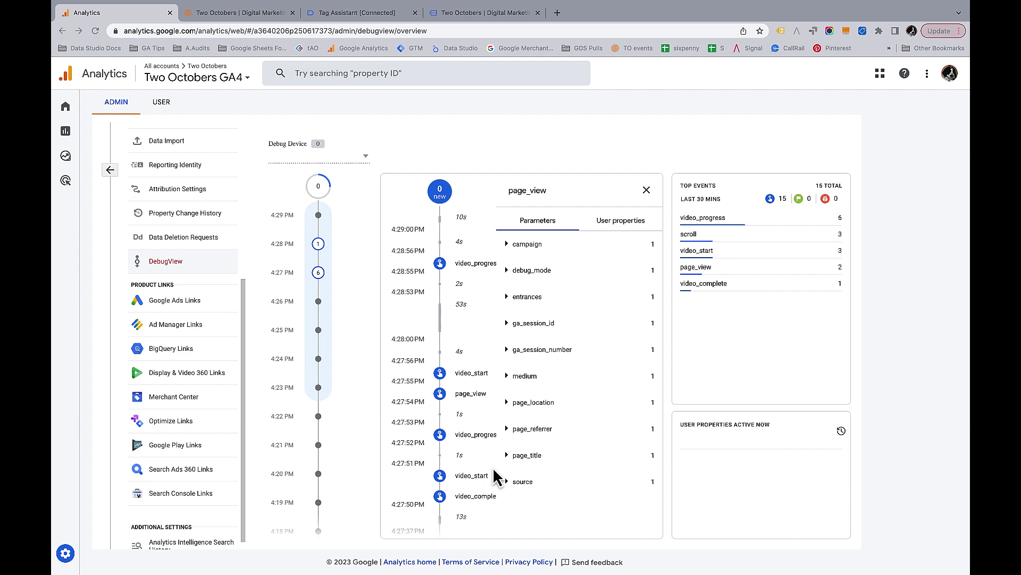
scroll(192, 295, "up", 3)
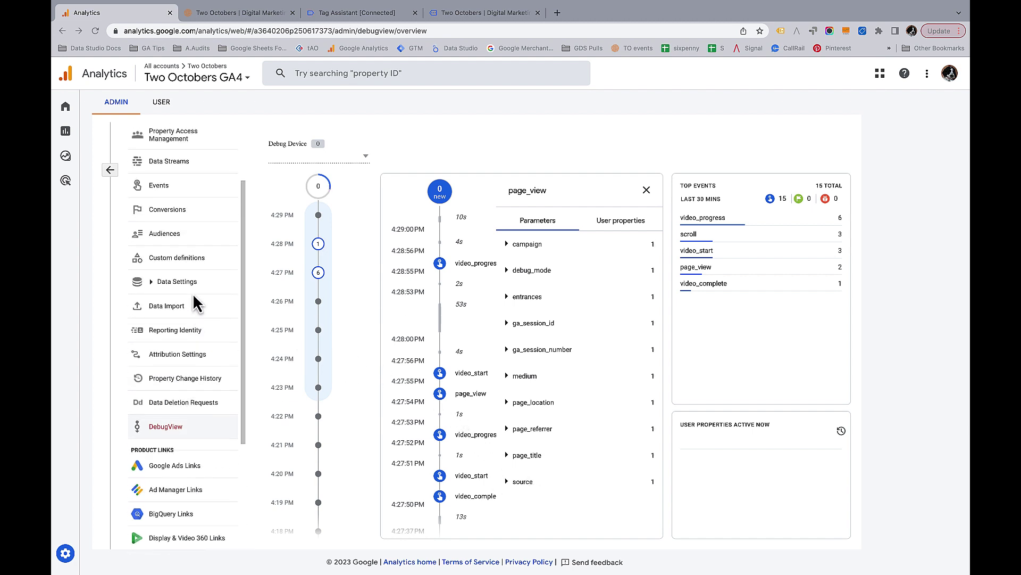
scroll(193, 293, "up", 2)
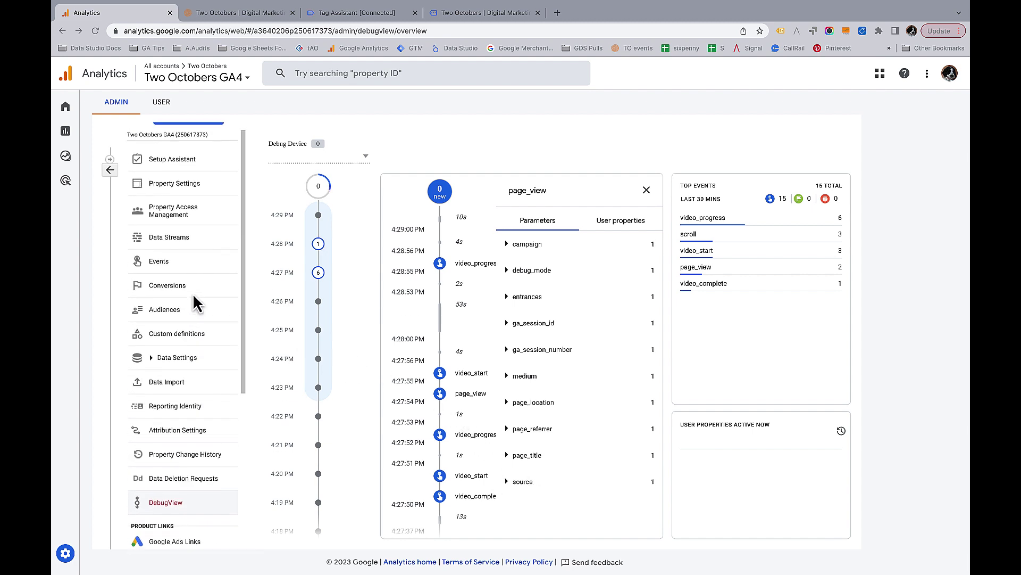
Step: Open the Two Octobers UA stream's enhanced measurement settings and view all tracked events
left_click(170, 243)
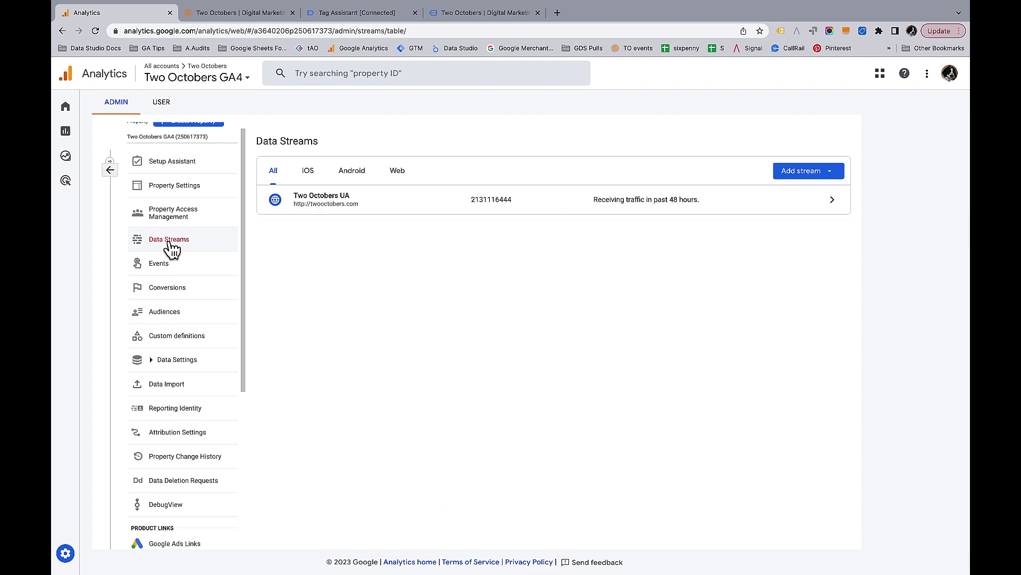
left_click(313, 201)
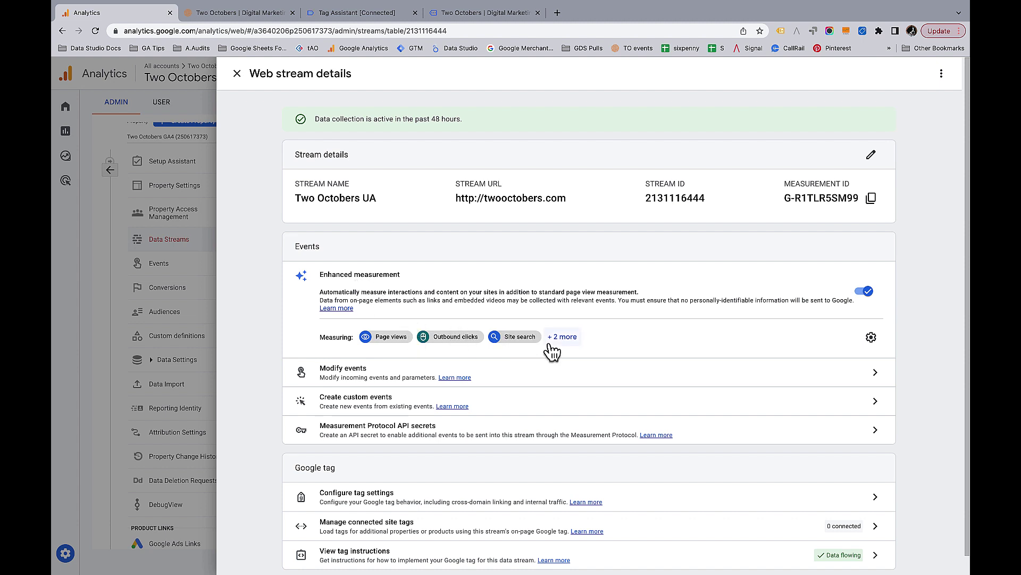
left_click(567, 340)
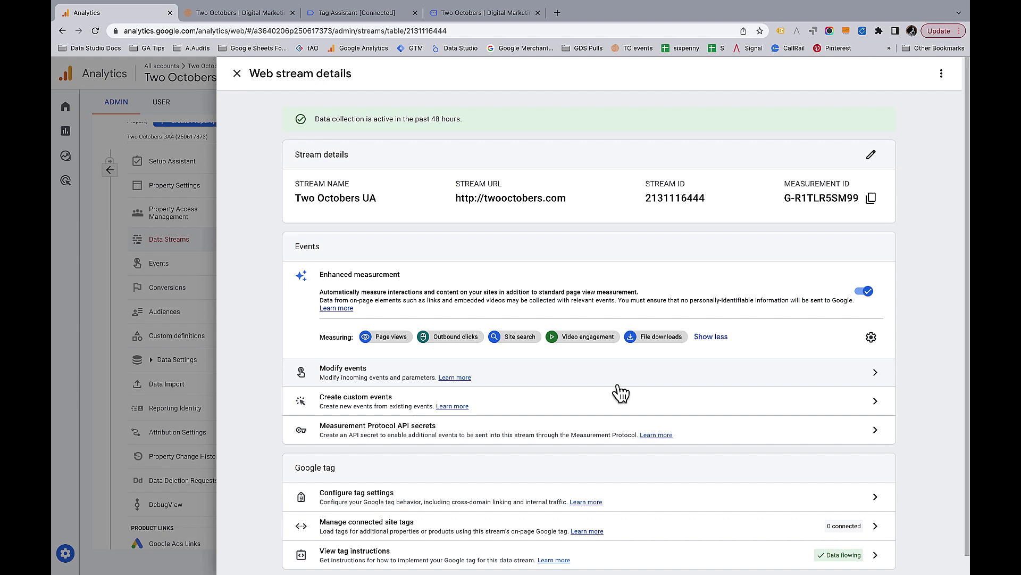
left_click(871, 337)
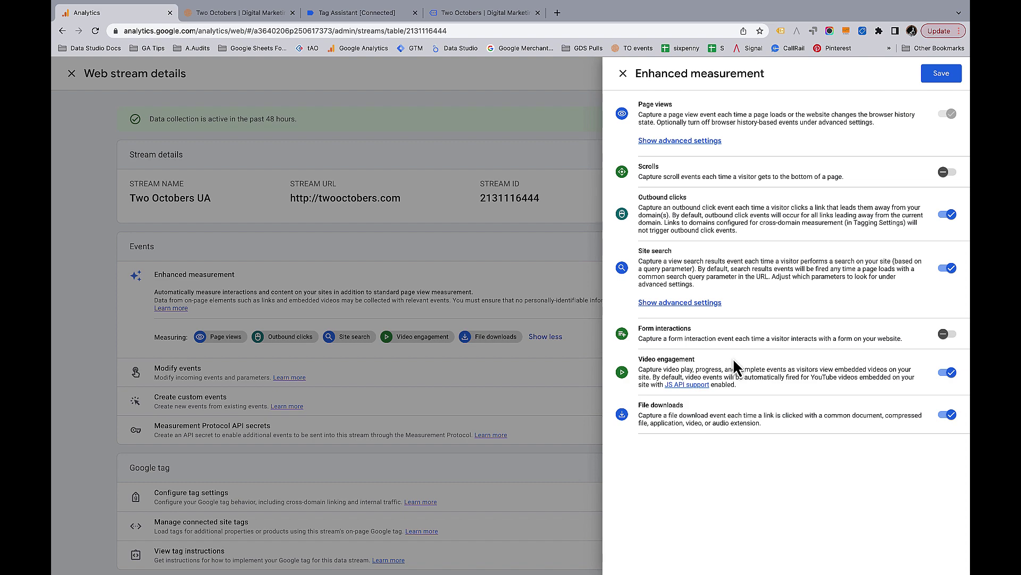
Step: Close the settings and stream panels without saving and go to Reports snapshot
left_click(623, 73)
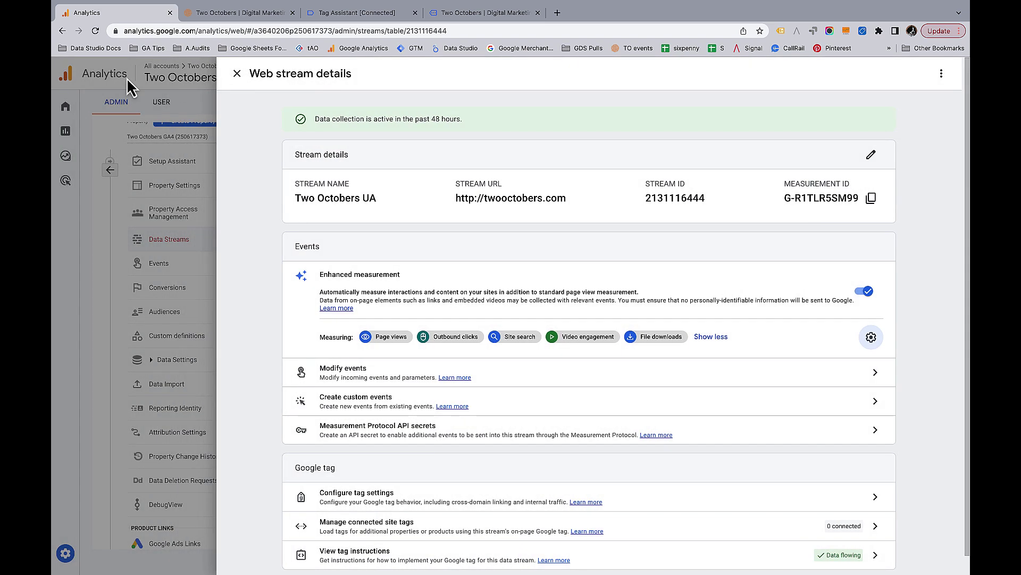
left_click(236, 73)
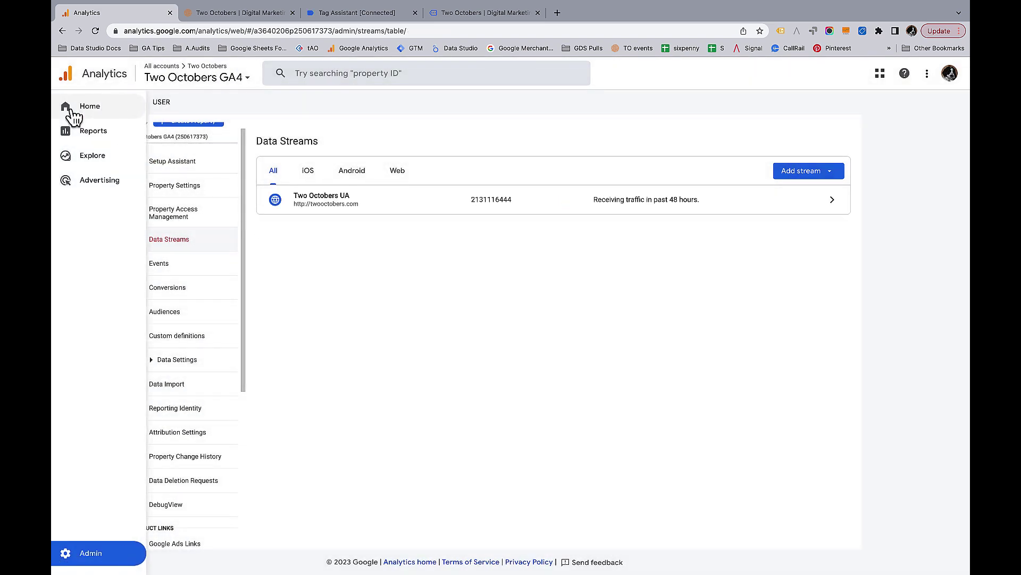
left_click(84, 134)
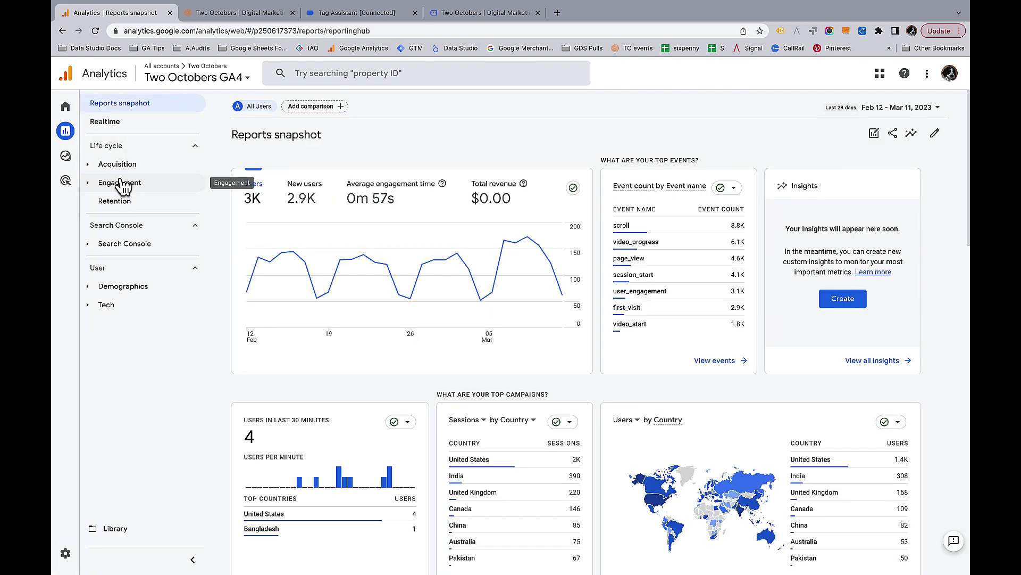
Step: Open Engagement > Events and view the event name table (video_progress 6,127, video_start 1,777)
left_click(121, 184)
left_click(125, 228)
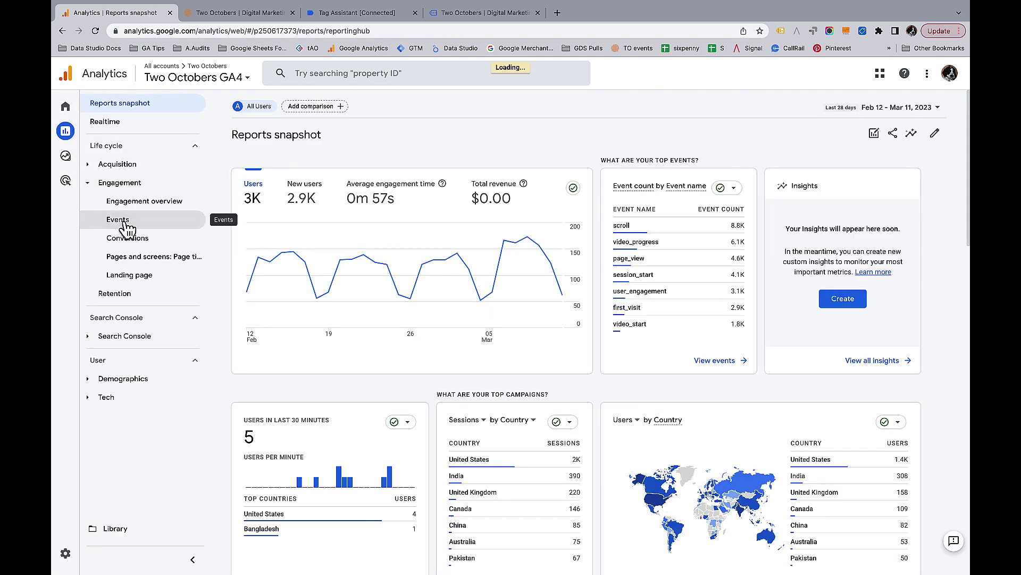
scroll(464, 442, "down", 2)
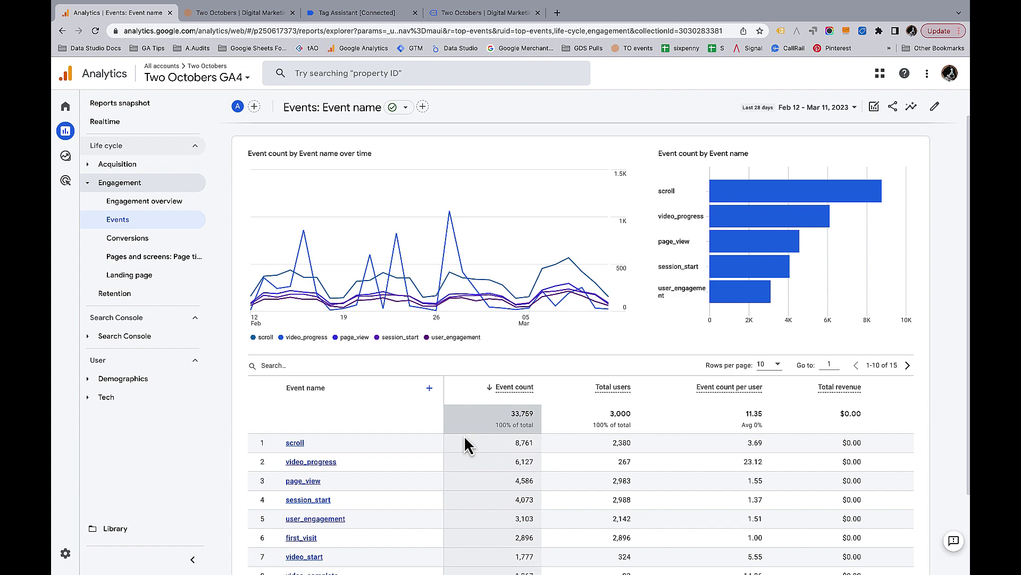
scroll(465, 439, "down", 2)
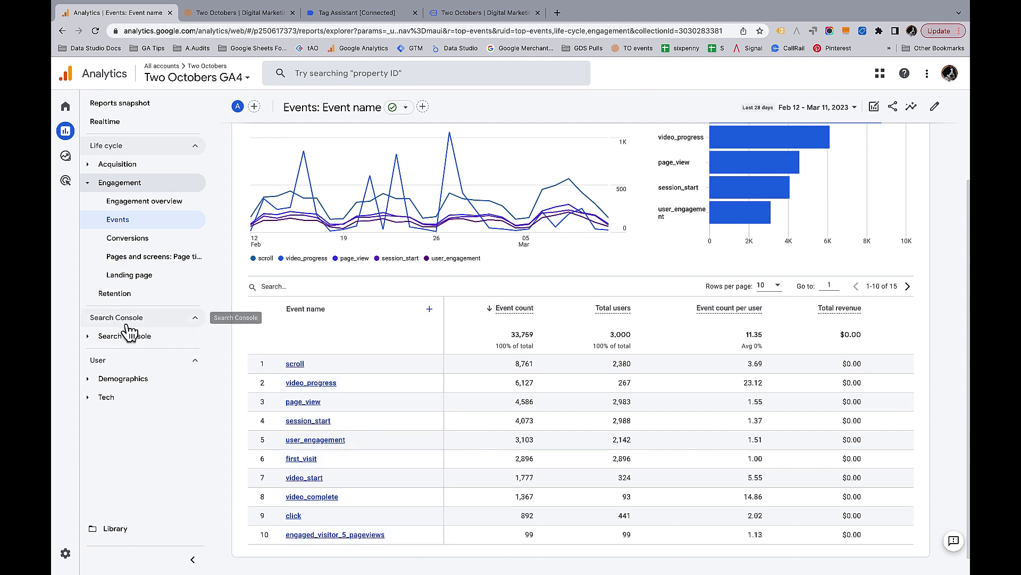
Step: Open Engagement > Pages and screens and scroll through the page table
left_click(142, 262)
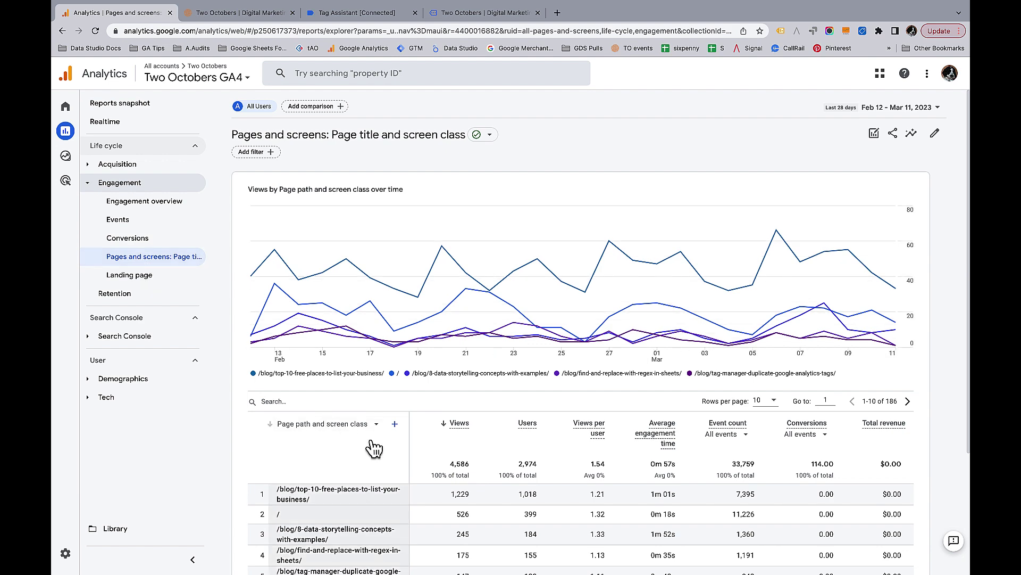
scroll(372, 439, "down", 3)
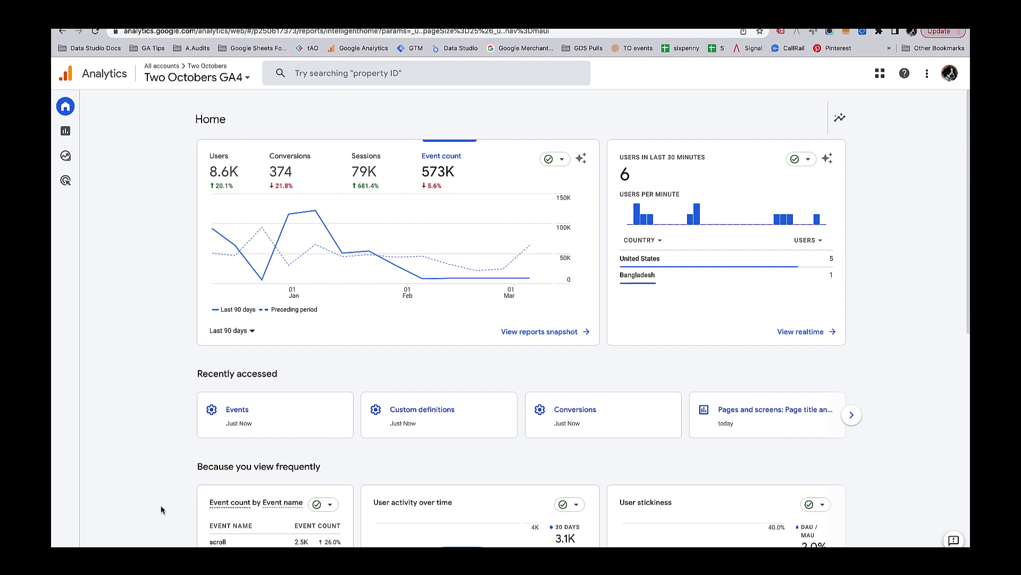
Step: Go to Admin > Events to list existing events, four marked as conversions
mouse_move(63, 505)
left_click(66, 543)
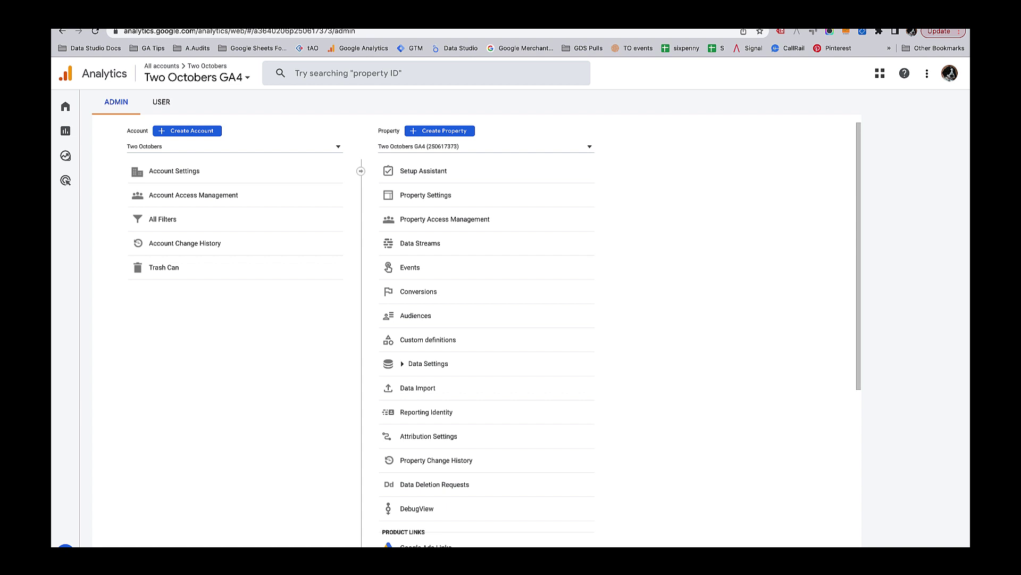
left_click(415, 271)
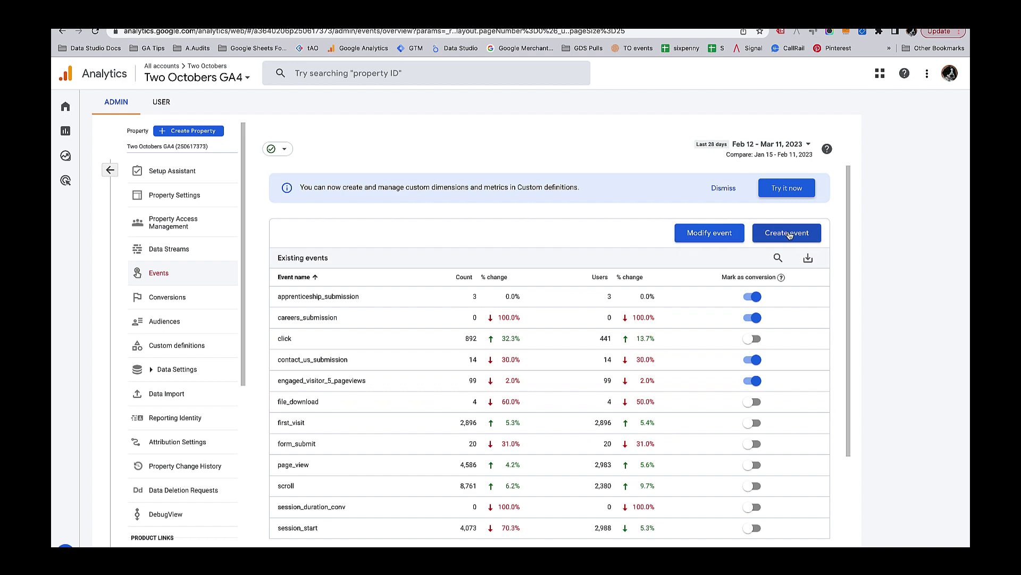
left_click(790, 235)
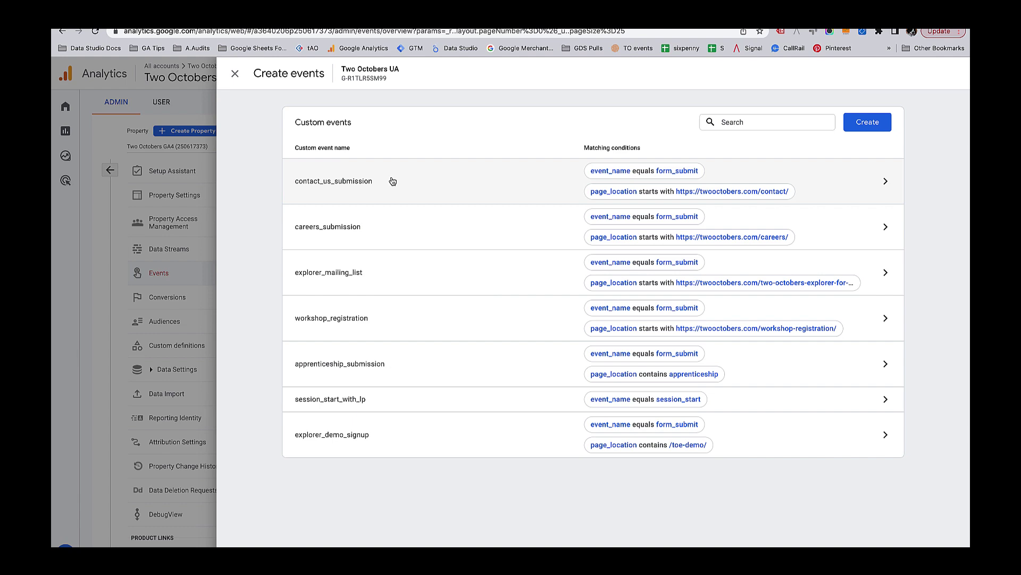
left_click(887, 183)
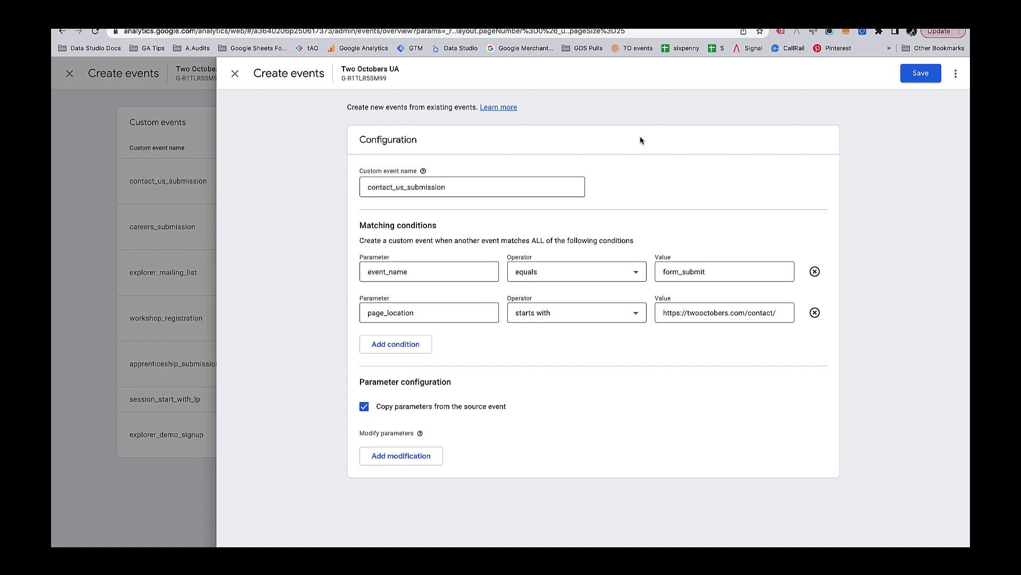
left_click(234, 76)
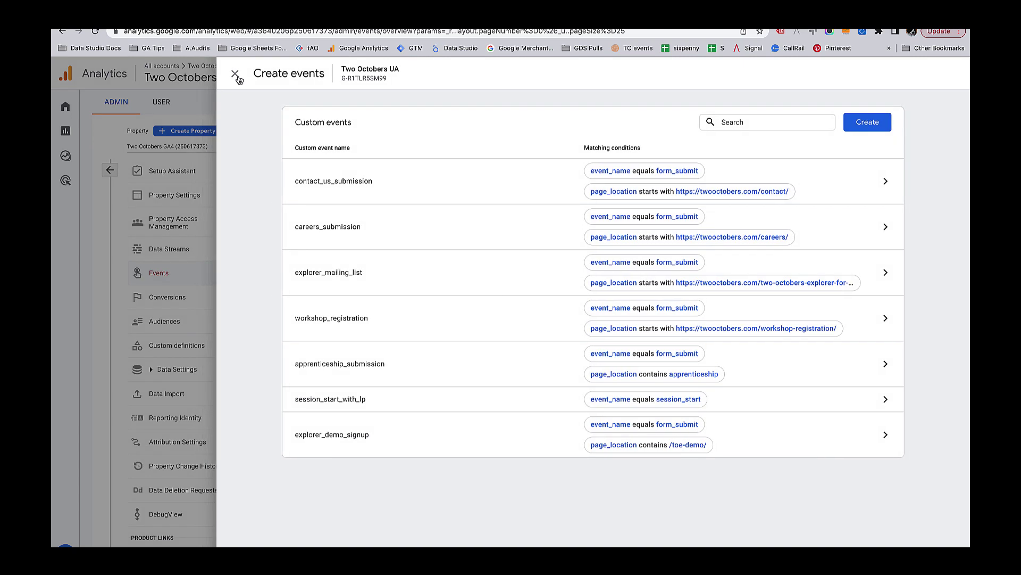
left_click(236, 77)
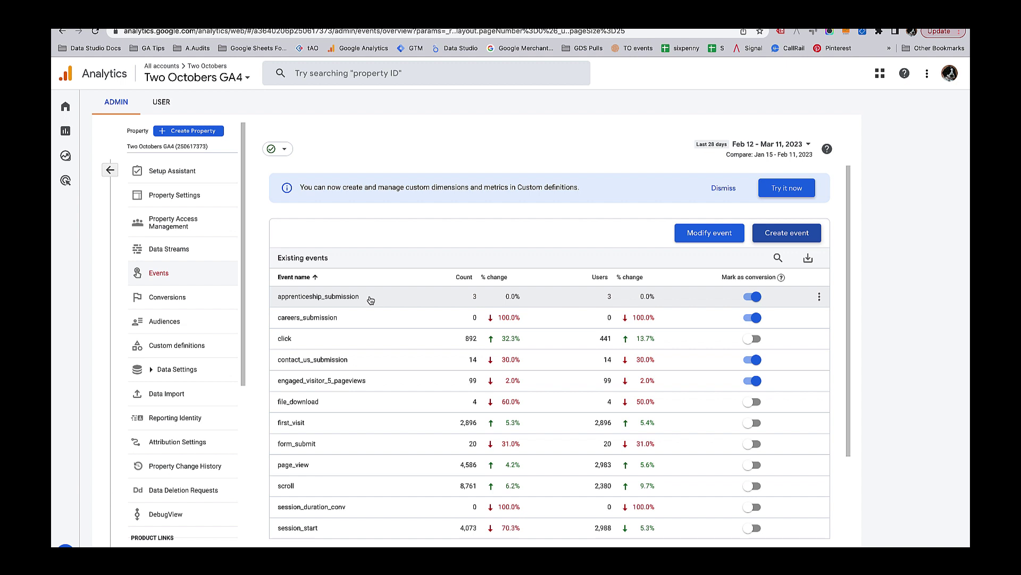
scroll(371, 300, "down", 1)
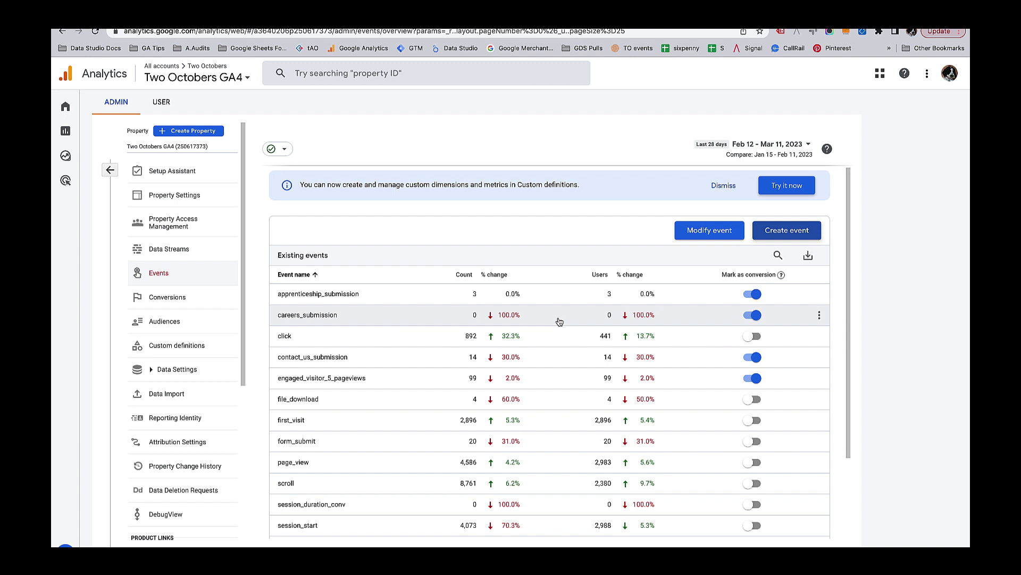
Step: Scroll through the existing events and conversion toggles, then switch to Tag Manager
scroll(559, 317, "down", 1)
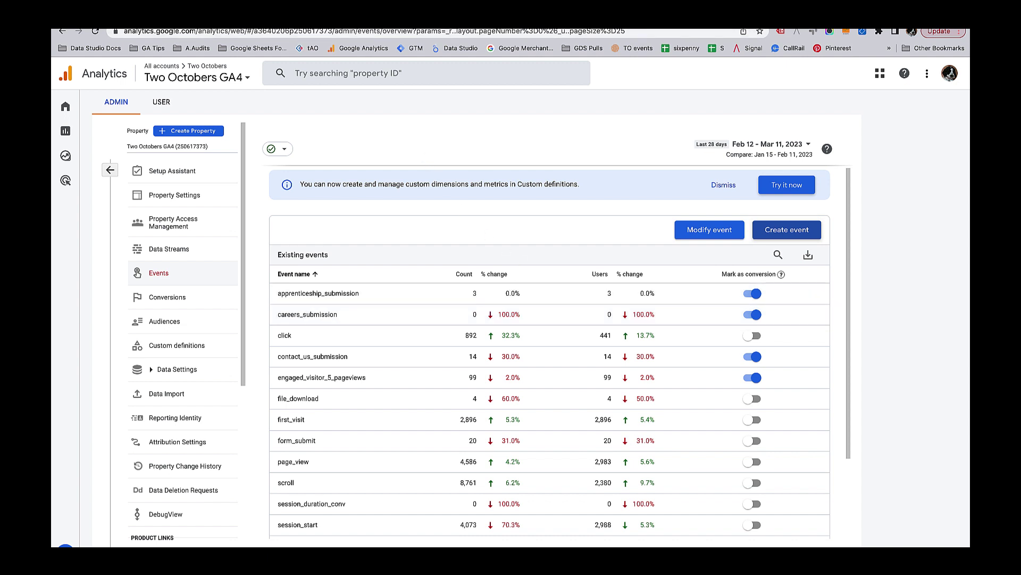
left_click(234, 24)
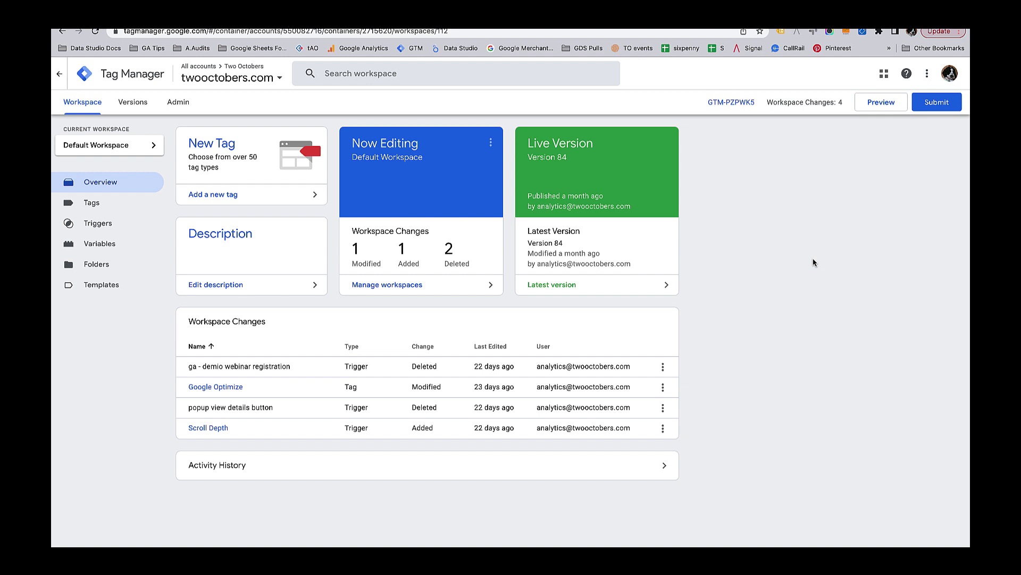
Step: Open the 'GA4 - event - scroll' tag from Tag Manager's Tags list
left_click(96, 208)
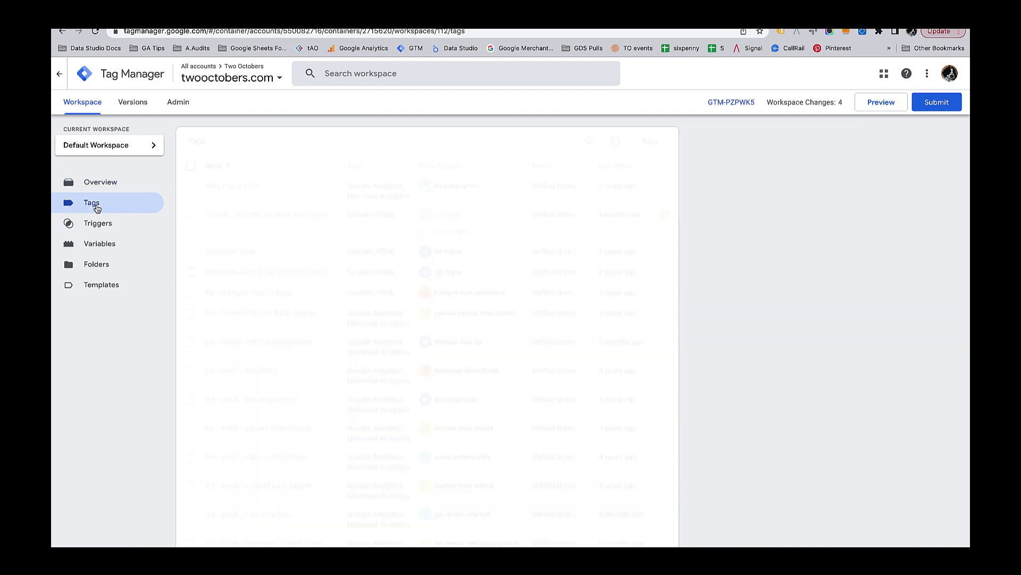
scroll(403, 421, "down", 6)
scroll(402, 423, "down", 9)
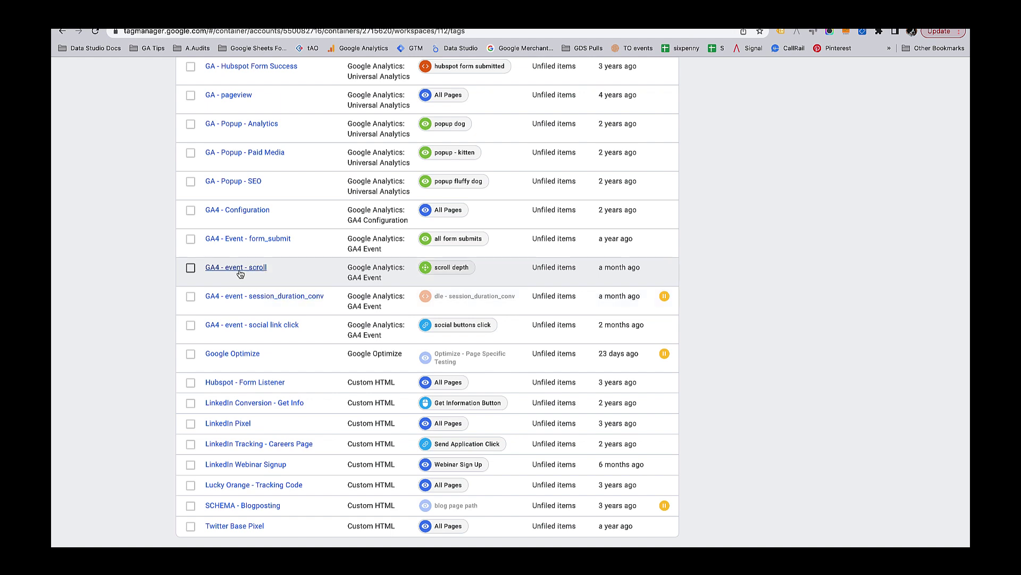
left_click(235, 270)
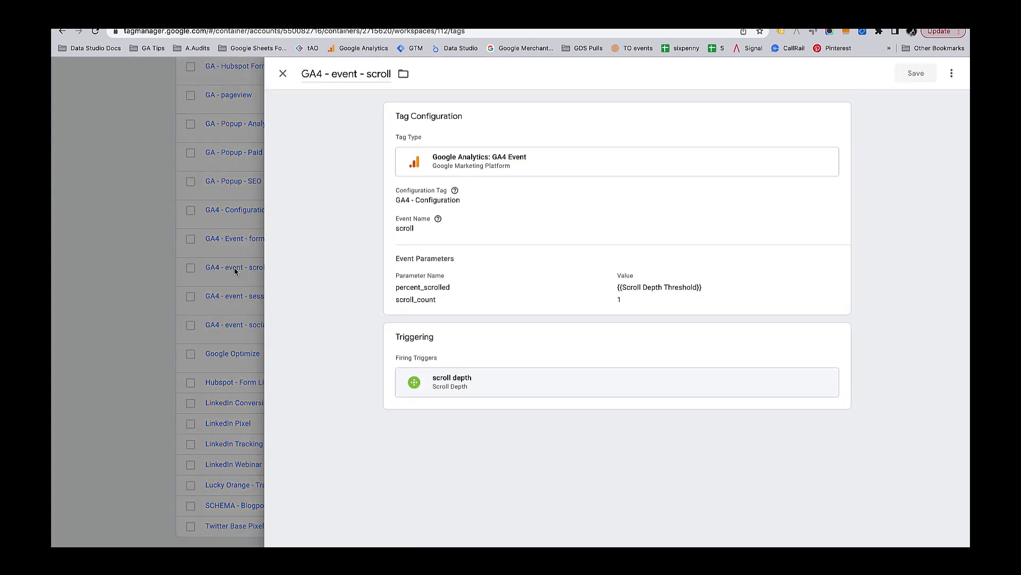
Step: Review the scroll tag's percent_scrolled and scroll_count parameters, then return to GA4's events list
left_click(546, 231)
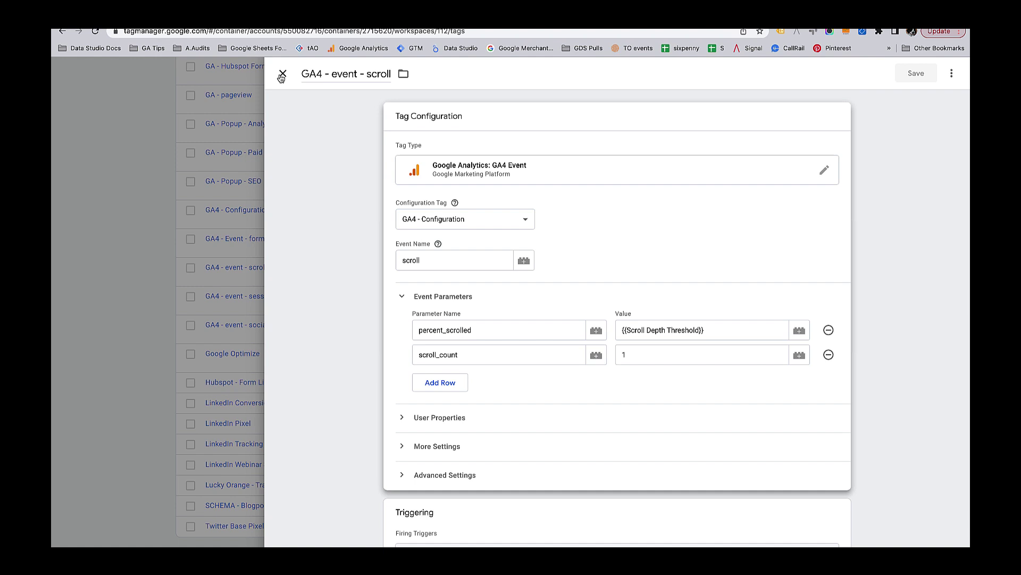
left_click(120, 32)
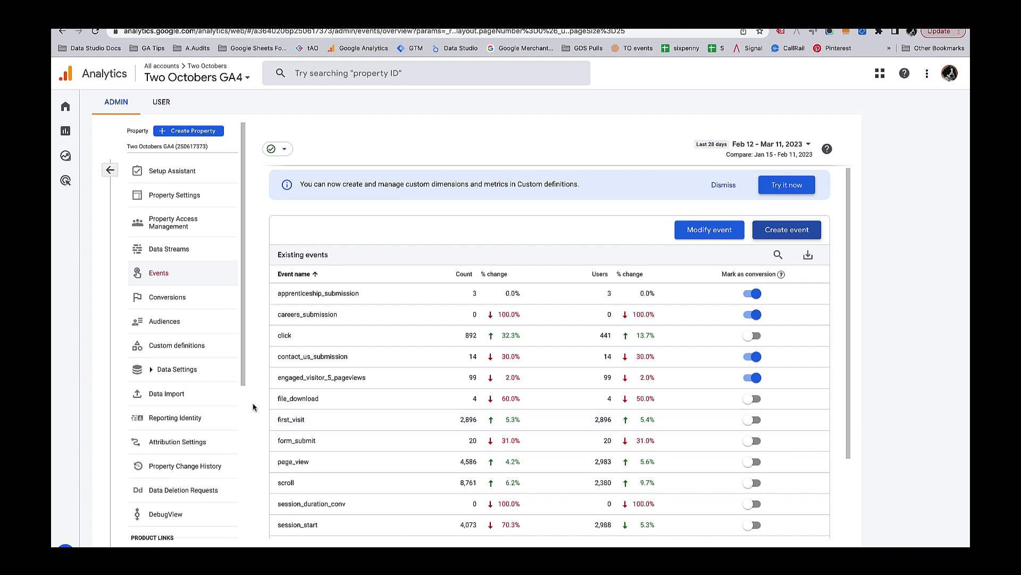
Step: Inspect the Percent scrolled dimension's edit panel in Custom definitions and close it unsaved
left_click(187, 348)
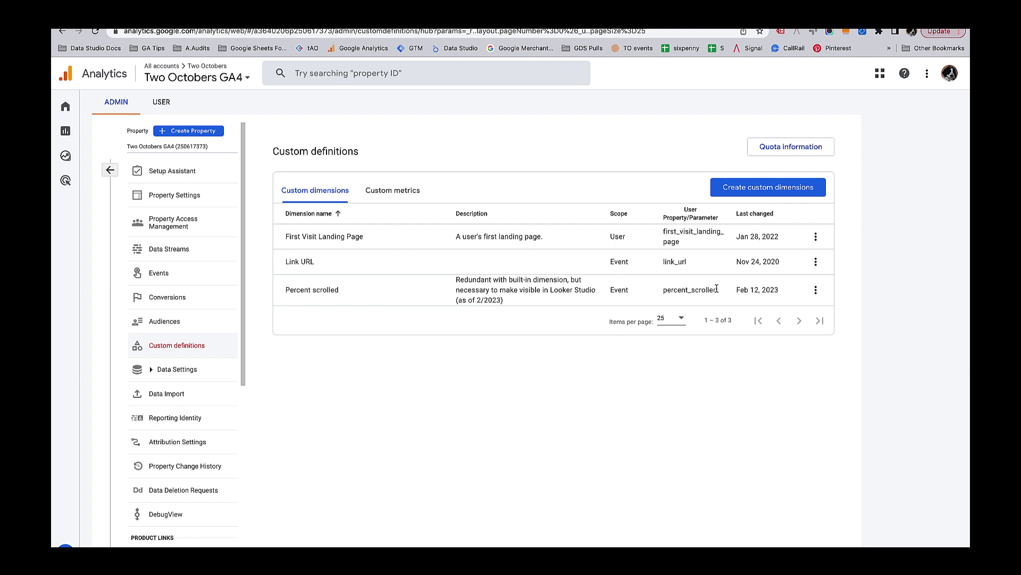
left_click(815, 291)
left_click(822, 320)
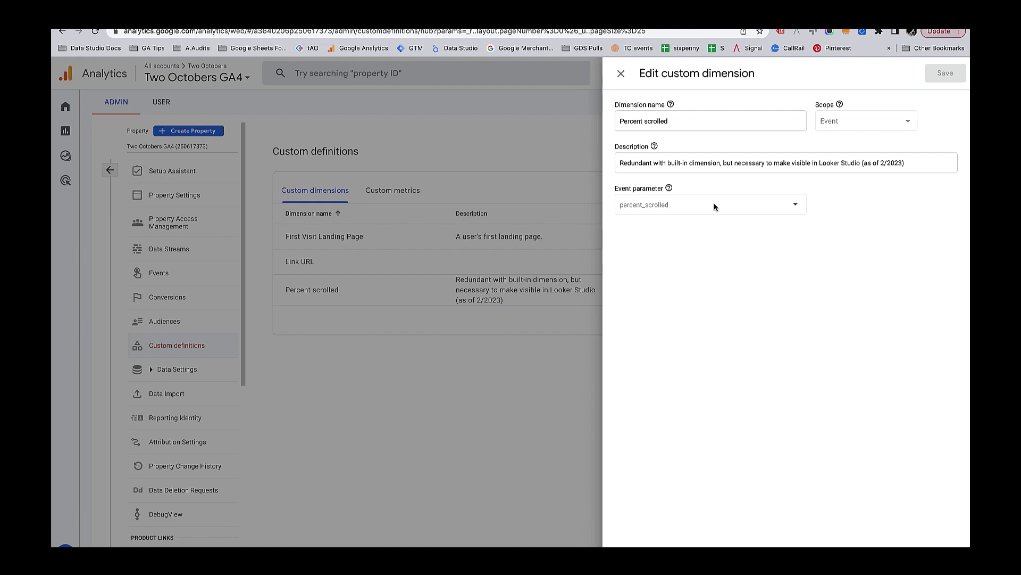
left_click(707, 121)
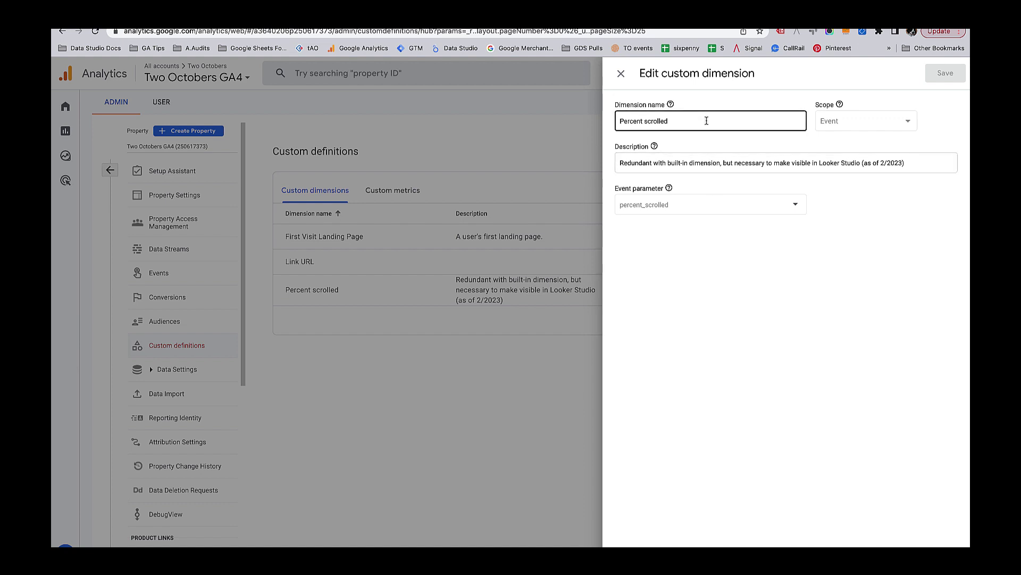
left_click(621, 73)
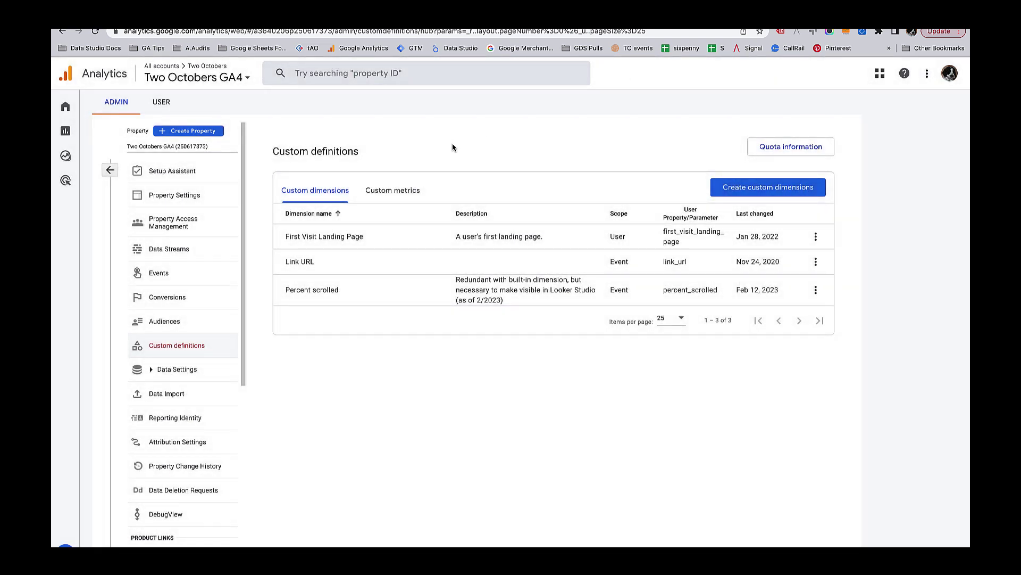
Step: Review the event-scoped Scrolls metric (scroll_count, Standard units) in its edit panel, closing without saving
left_click(399, 191)
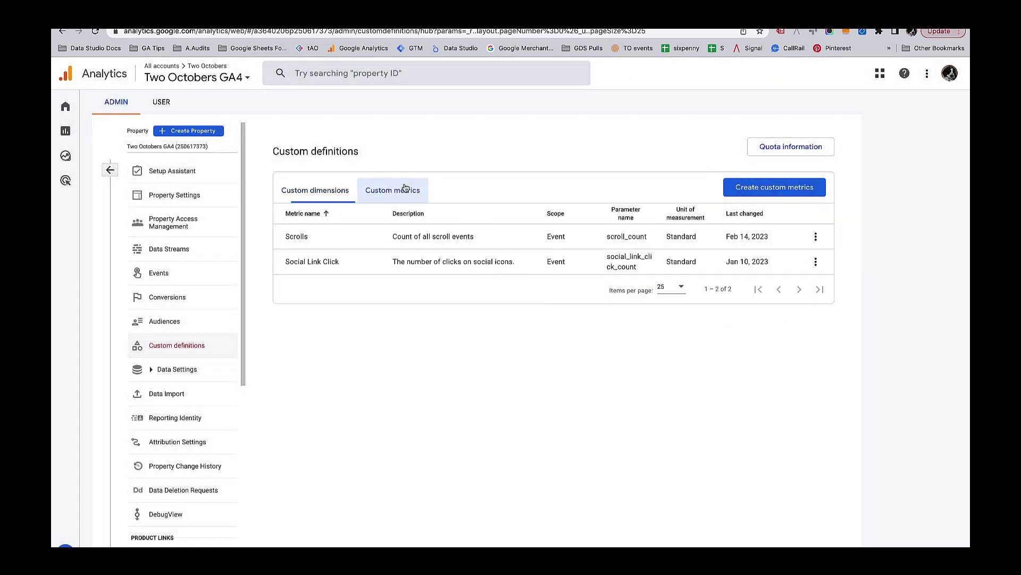
left_click(818, 237)
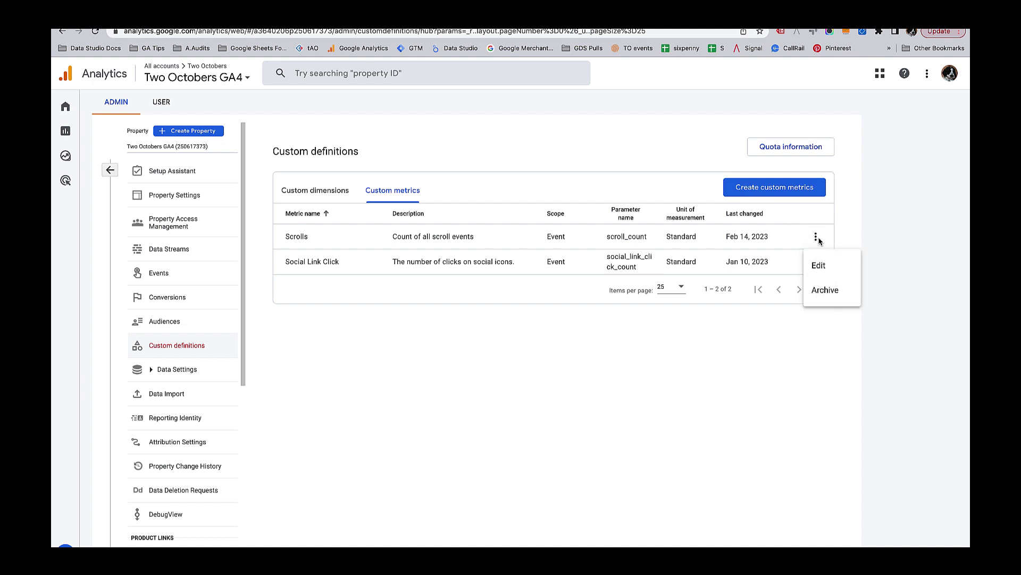
left_click(822, 267)
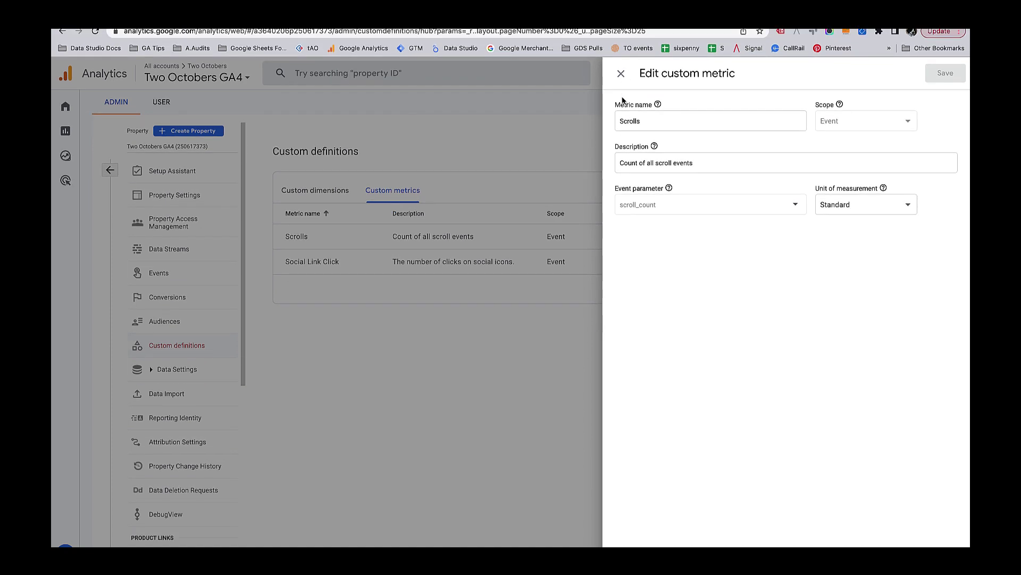
left_click(621, 73)
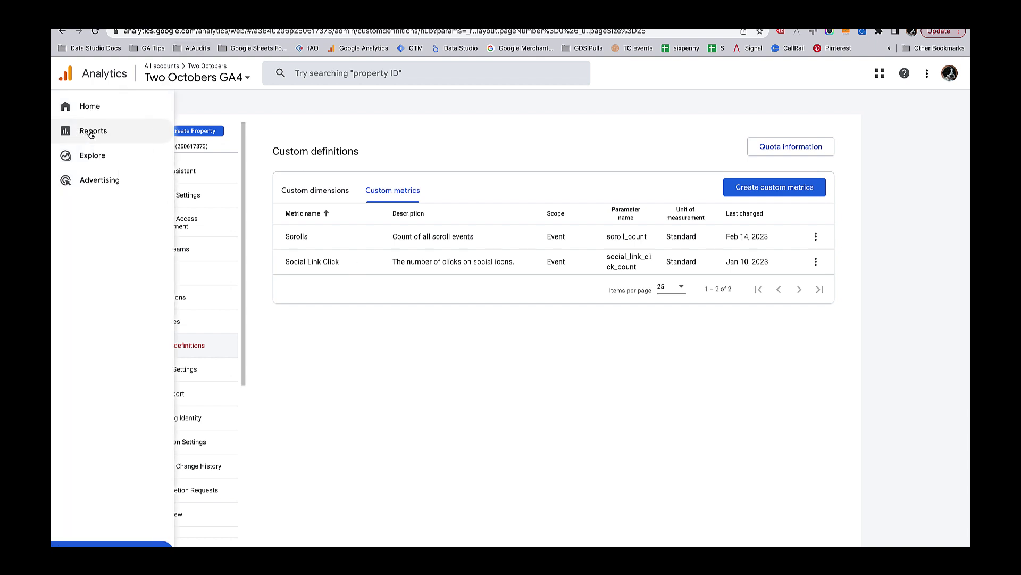
Step: Open the Traffic acquisition report under Reports > Acquisition
left_click(91, 132)
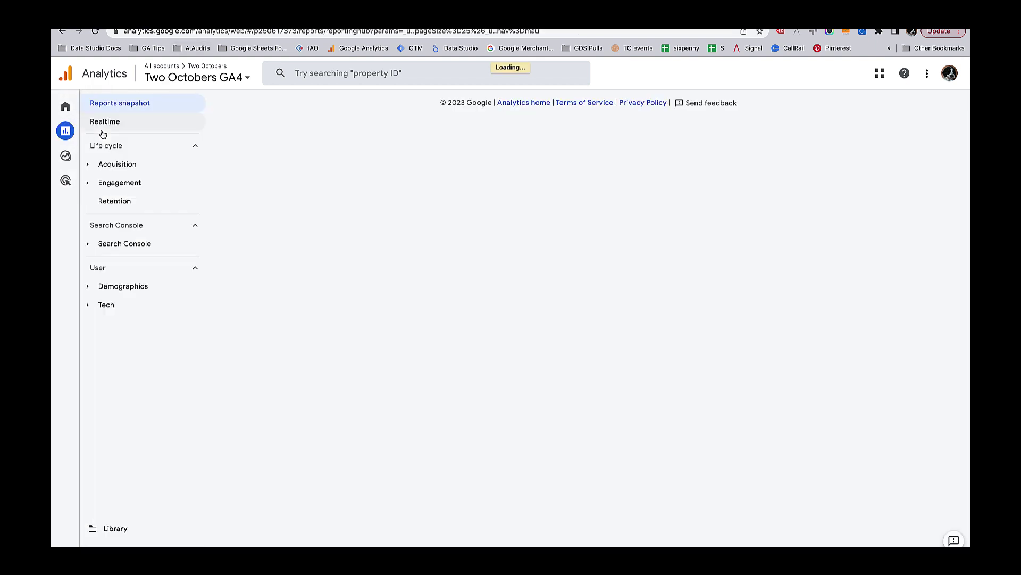
left_click(125, 165)
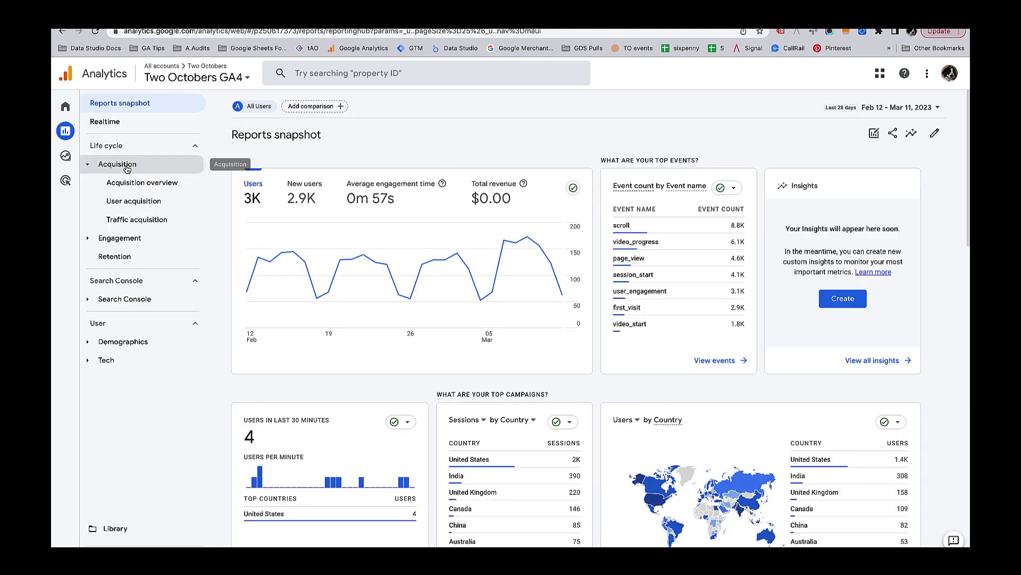
left_click(144, 219)
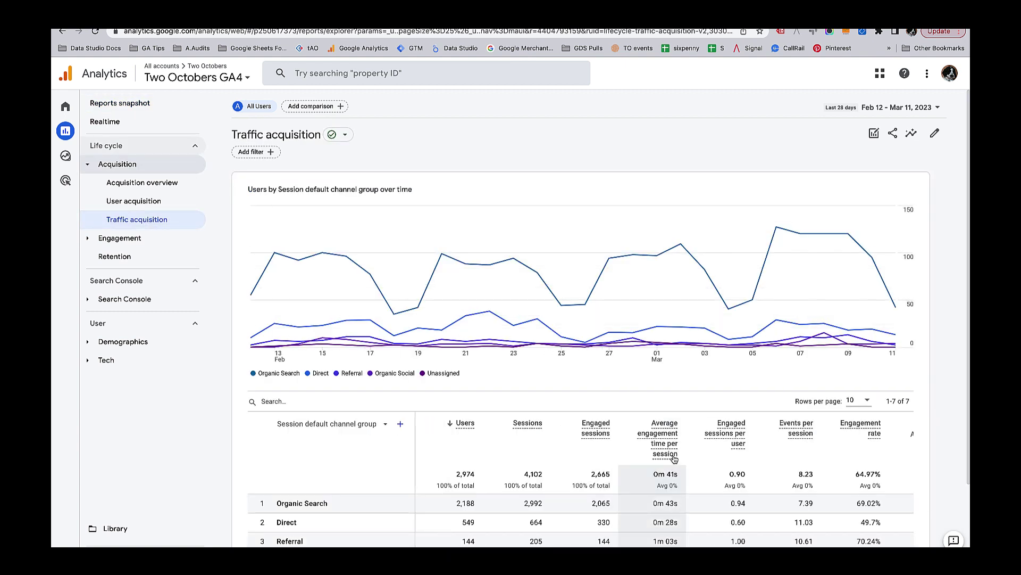
Step: Check the Event count event choices, then list the conversion events available to the Conversions column
scroll(674, 458, "right", 5)
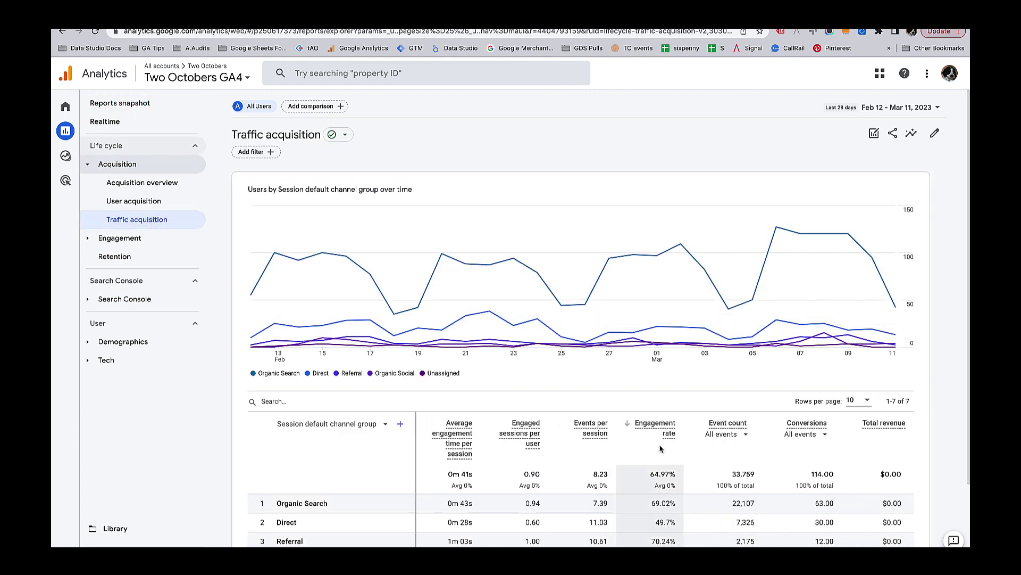
left_click(746, 435)
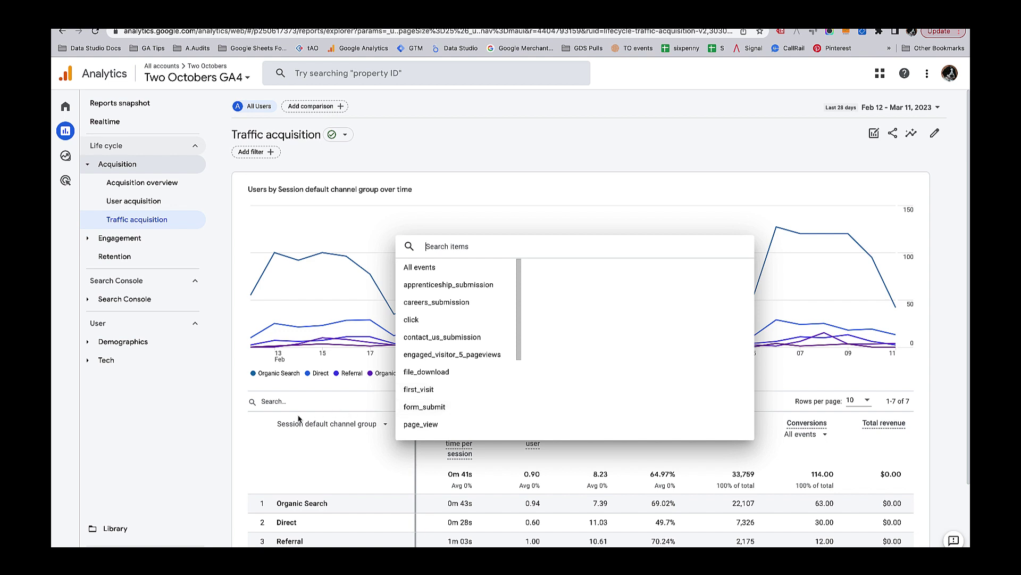
left_click(169, 429)
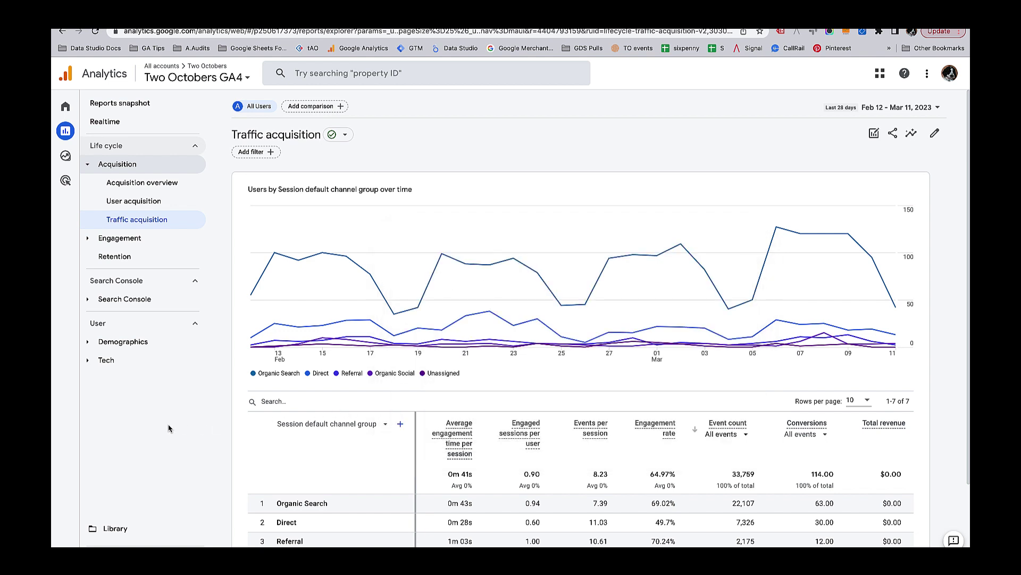
left_click(825, 435)
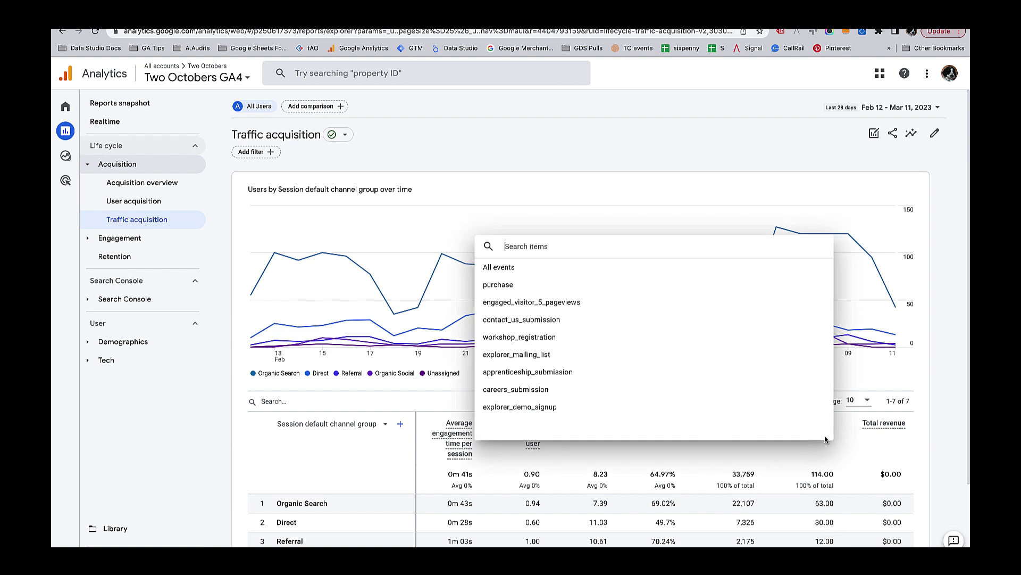